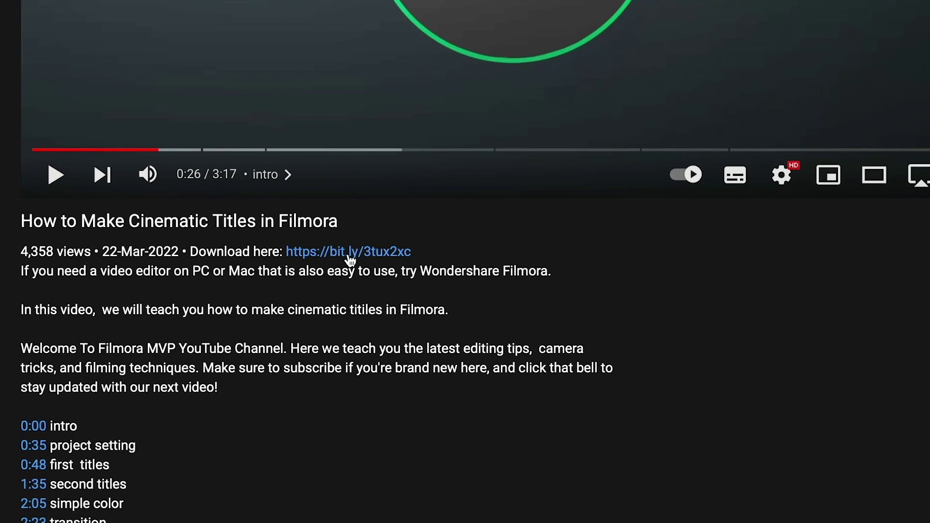
Download the Filmora installer filmora-mac_setup_full718.dmg from the Wondershare site via the video's description link.
click(225, 243)
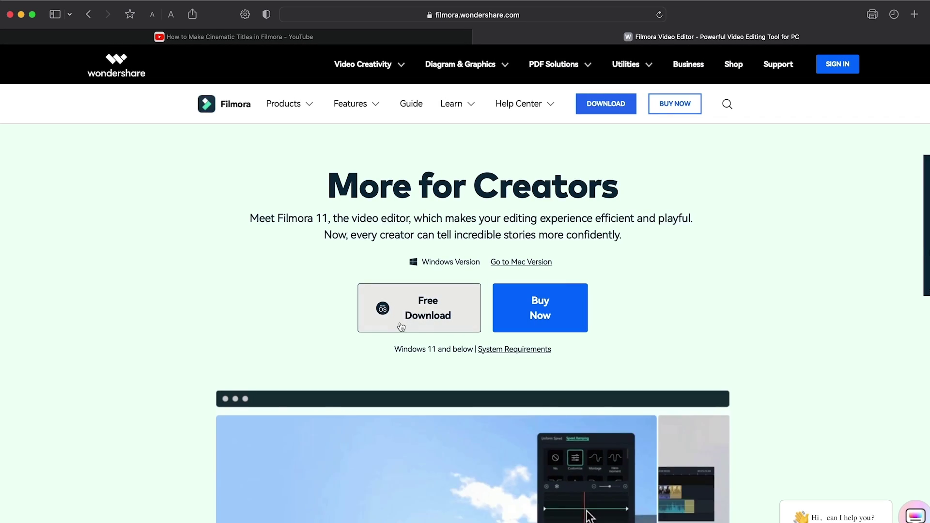
click(430, 324)
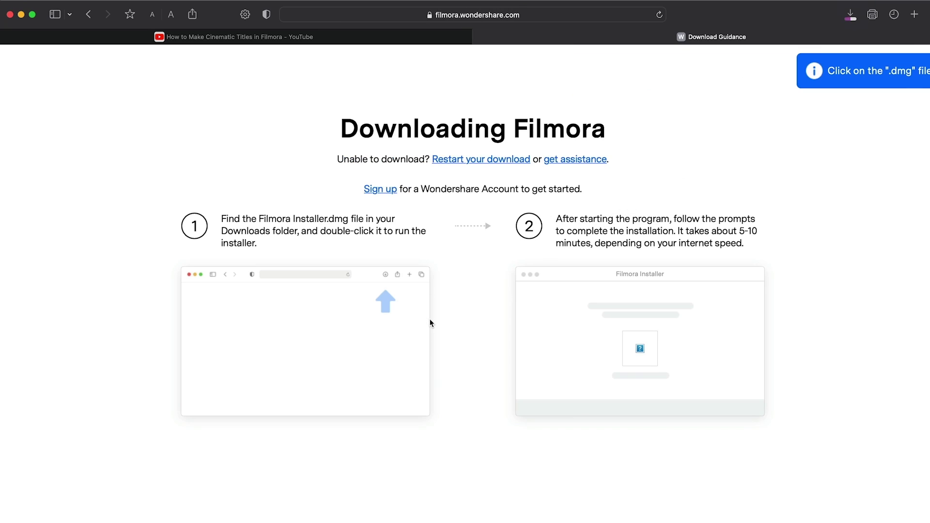
click(851, 16)
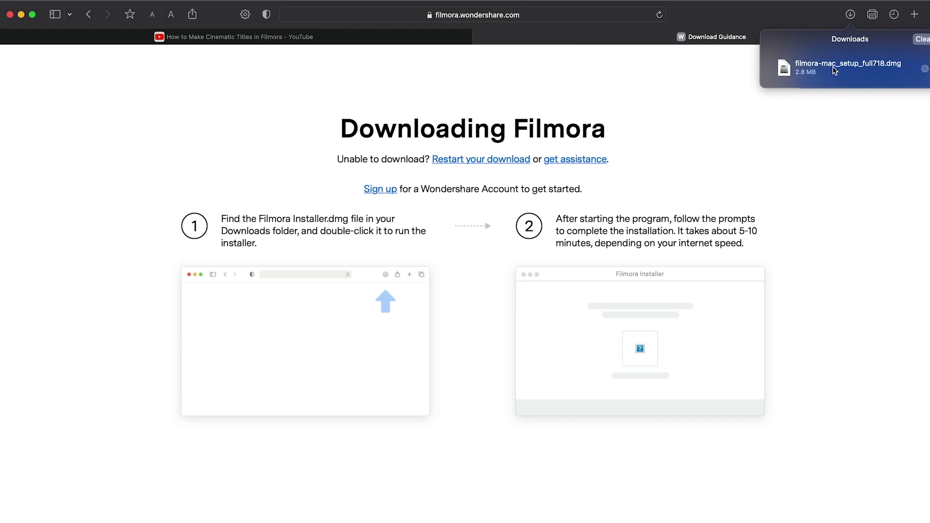
Install Filmora from the .dmg after accepting the license, and clear away the leftover installer window.
double_click(834, 70)
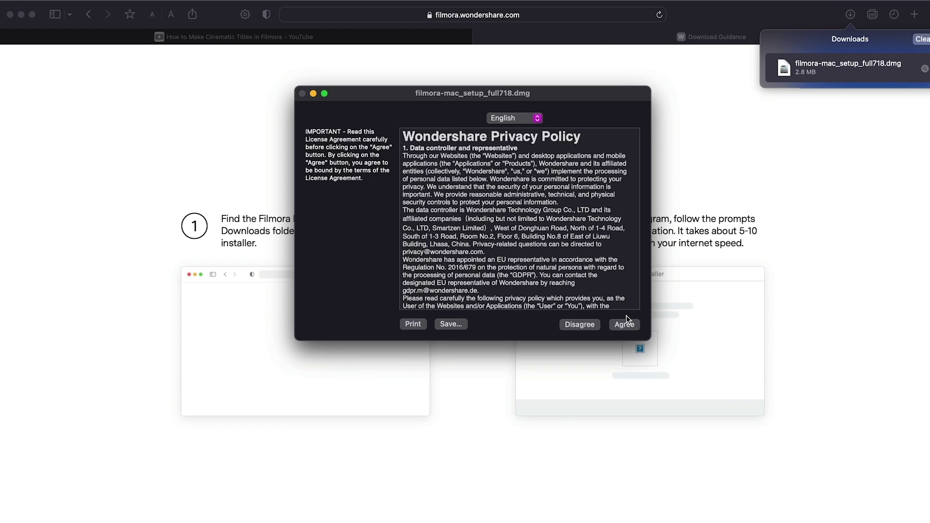
click(625, 323)
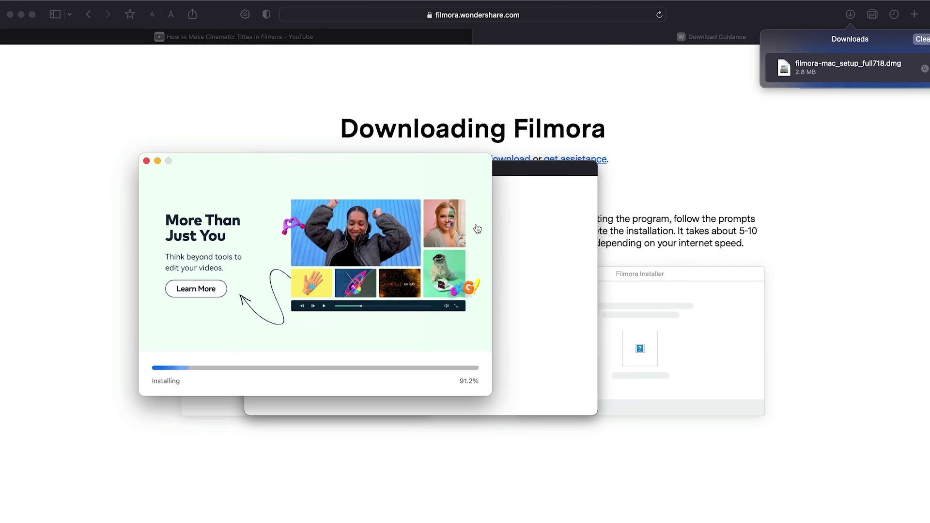
click(548, 239)
click(250, 165)
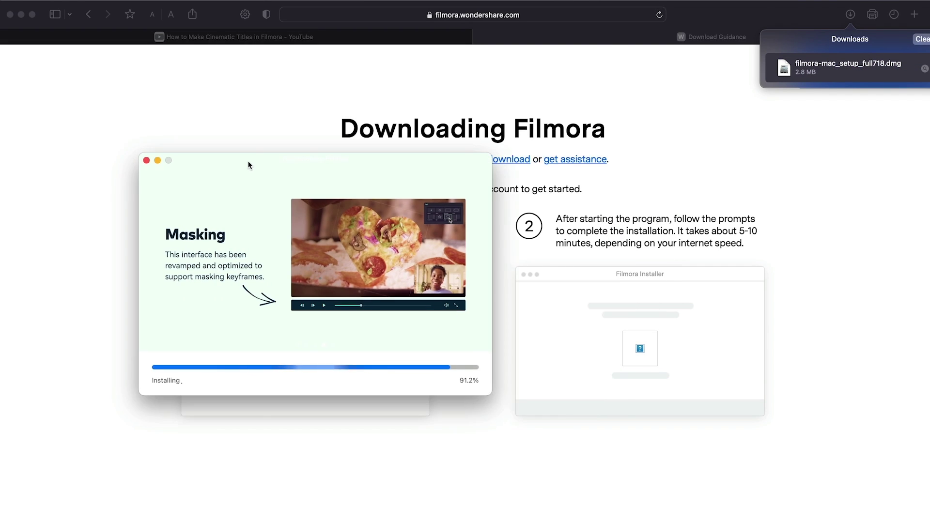
drag(249, 166, 386, 190)
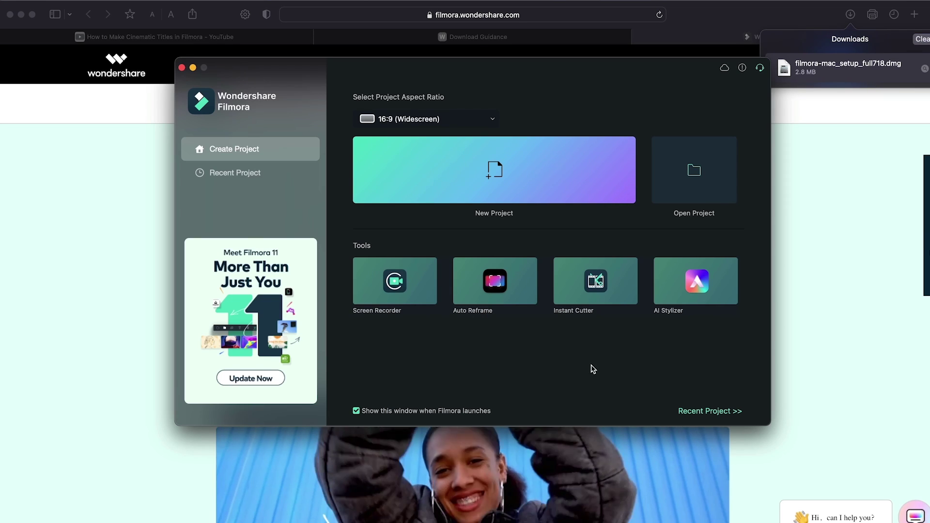
Start a new project and place the Instagram logo on track 1.
click(481, 177)
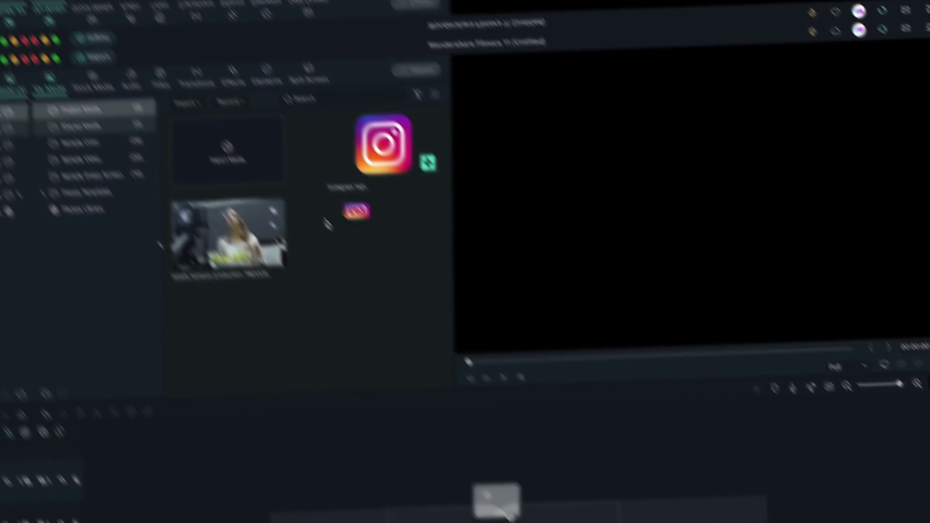
drag(296, 170, 55, 505)
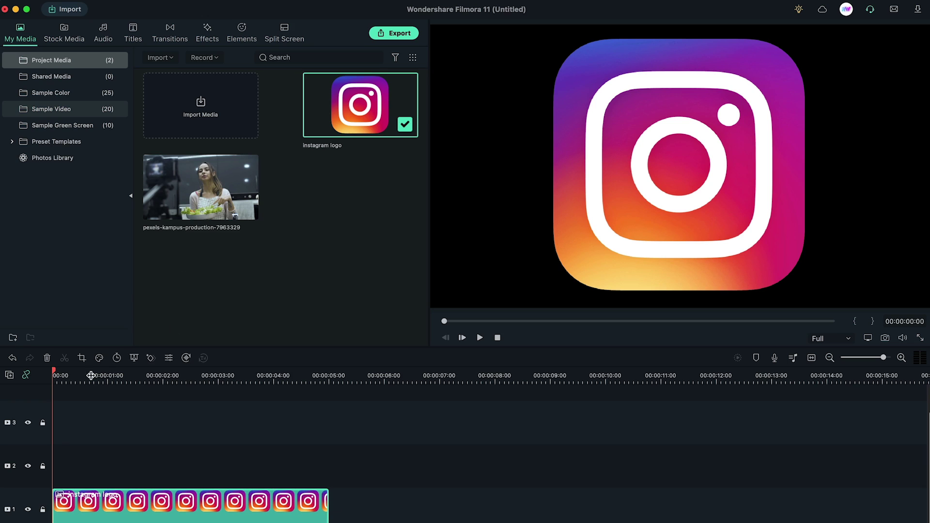
drag(885, 359, 887, 360)
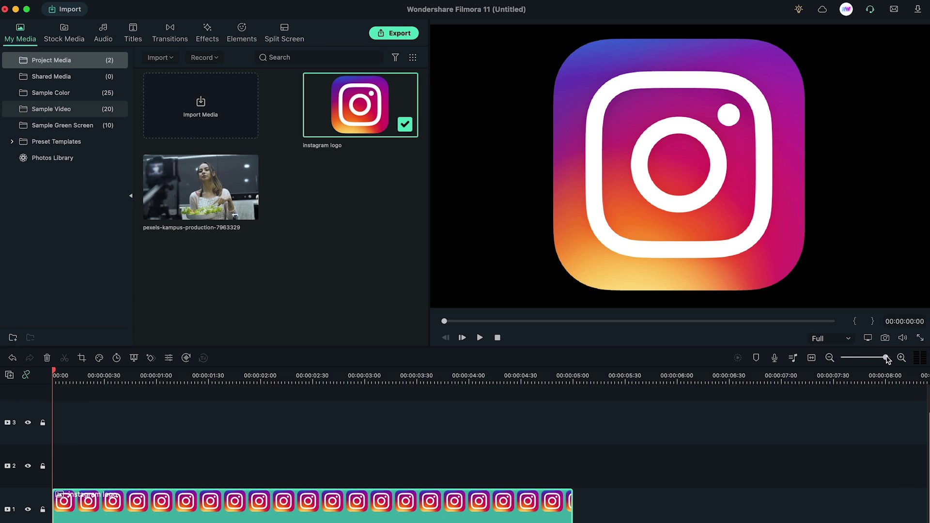
Scale the logo to 14% and move it to X -824.9, Y -413.0.
double_click(307, 512)
drag(203, 157, 103, 169)
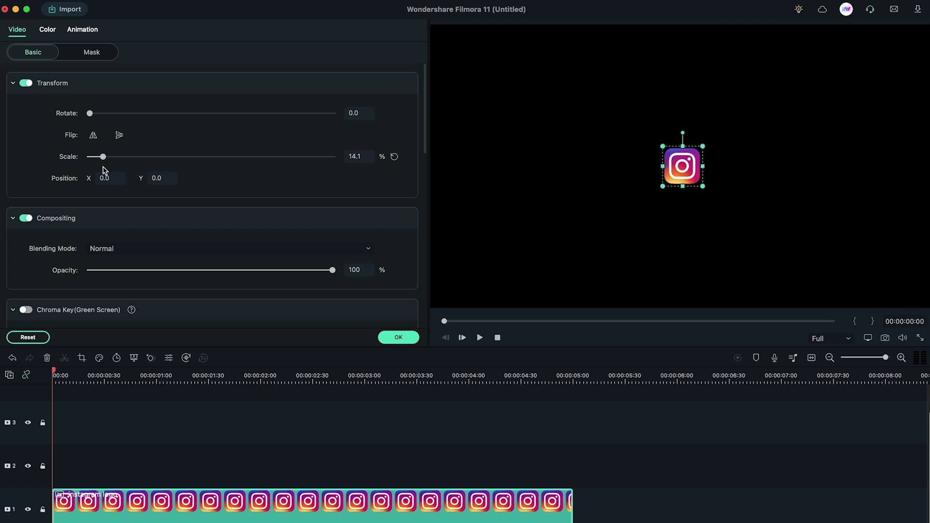
drag(683, 159, 465, 268)
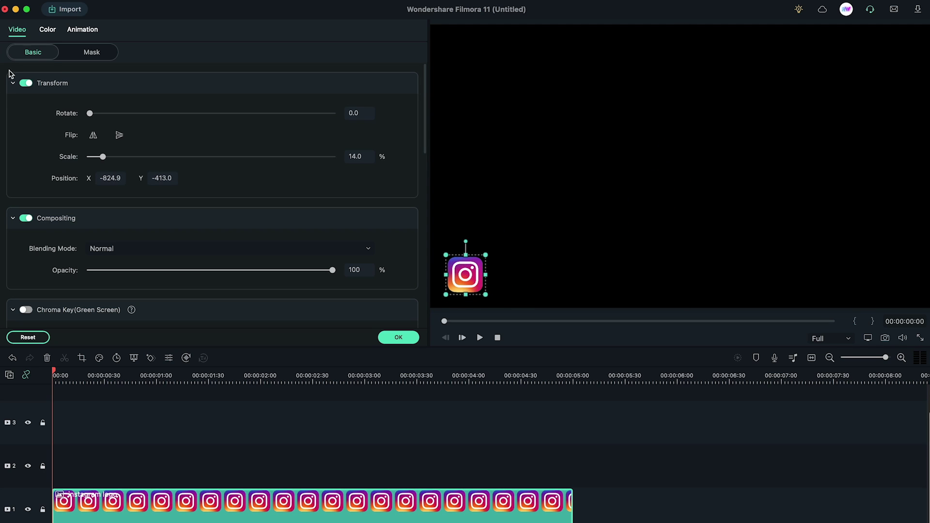
Keyframe the logo to slide in from X -1046.9 at 0% opacity to full opacity.
click(80, 31)
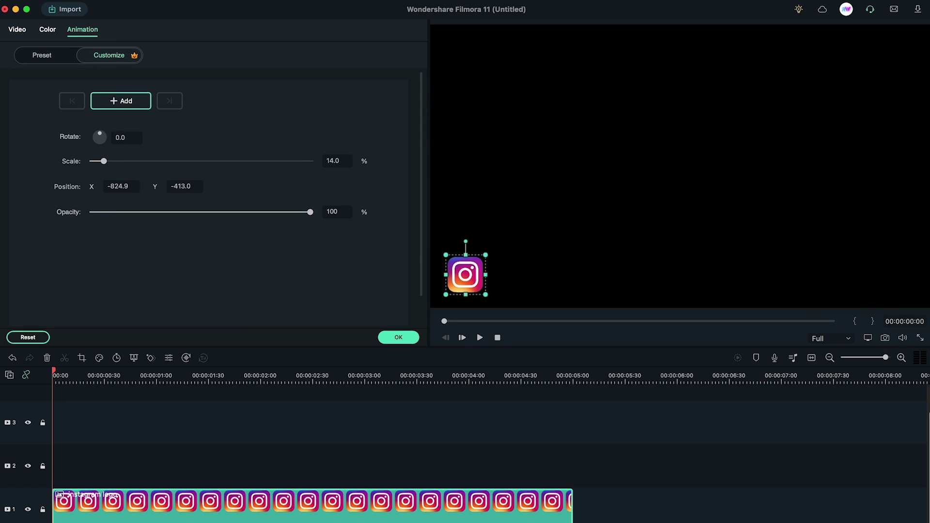
click(123, 102)
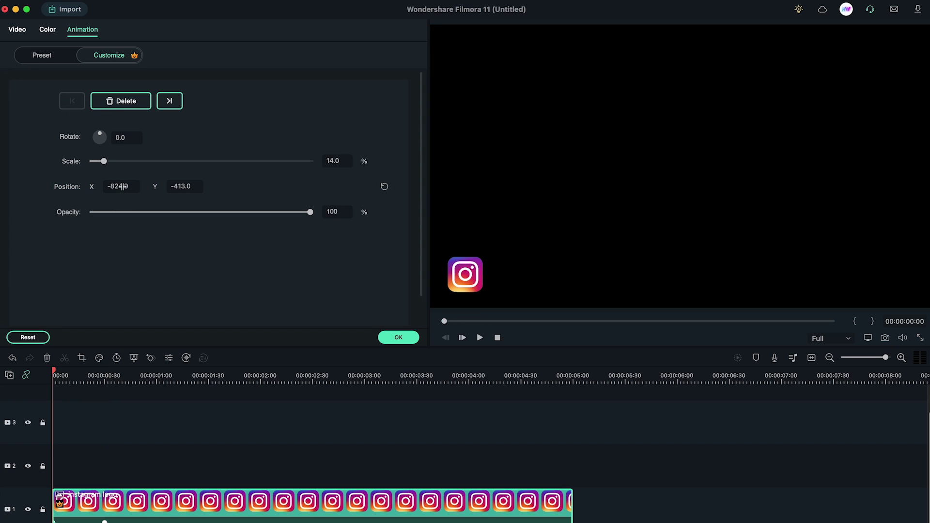
drag(121, 186, 88, 188)
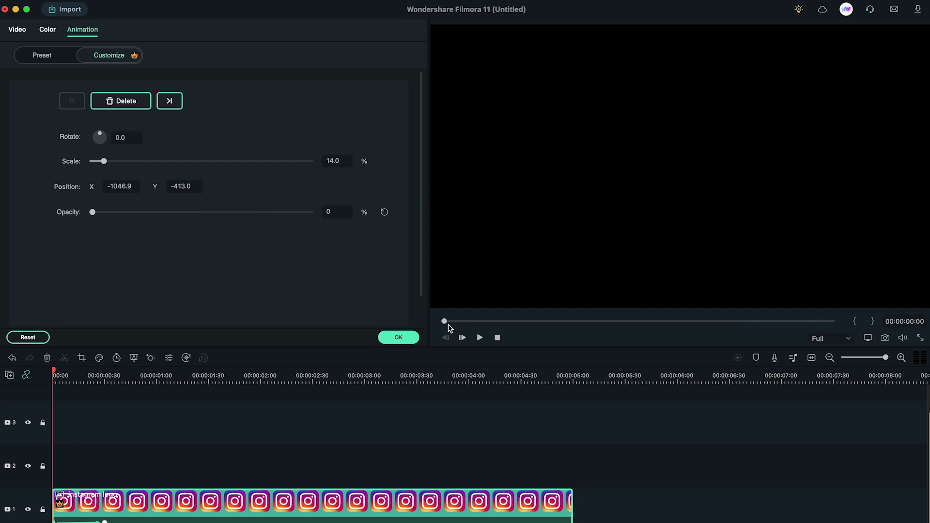
click(480, 338)
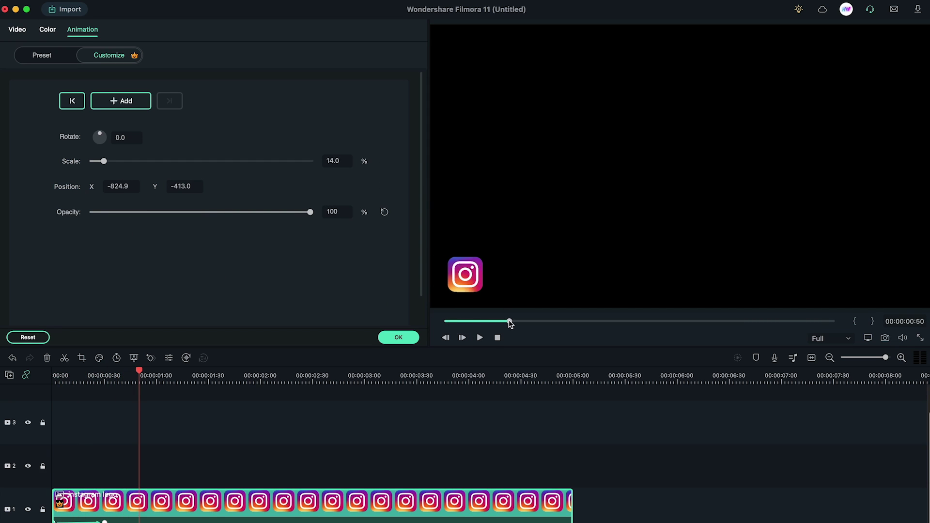
drag(510, 324, 491, 324)
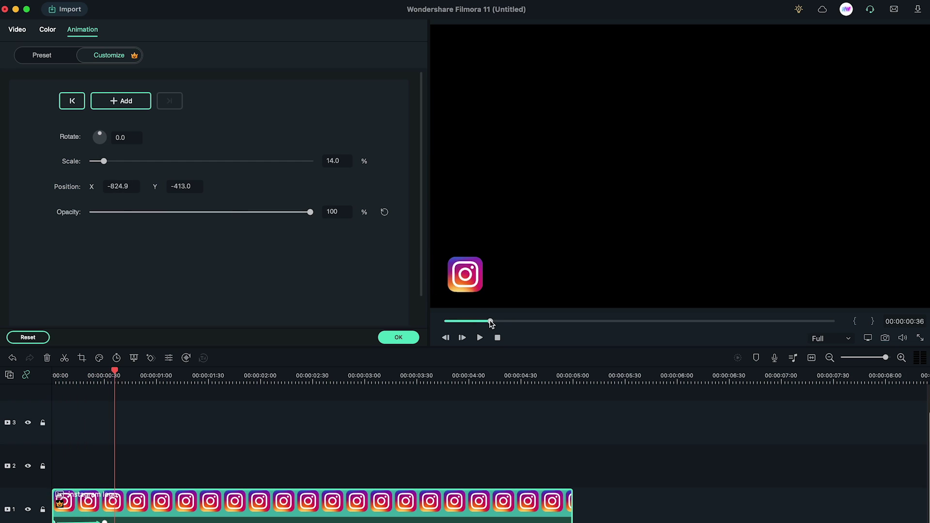
Add a shortened Default Title reading 'YOUR TITLE HERE' to track 2, starting at 00:00:00:30.
click(399, 339)
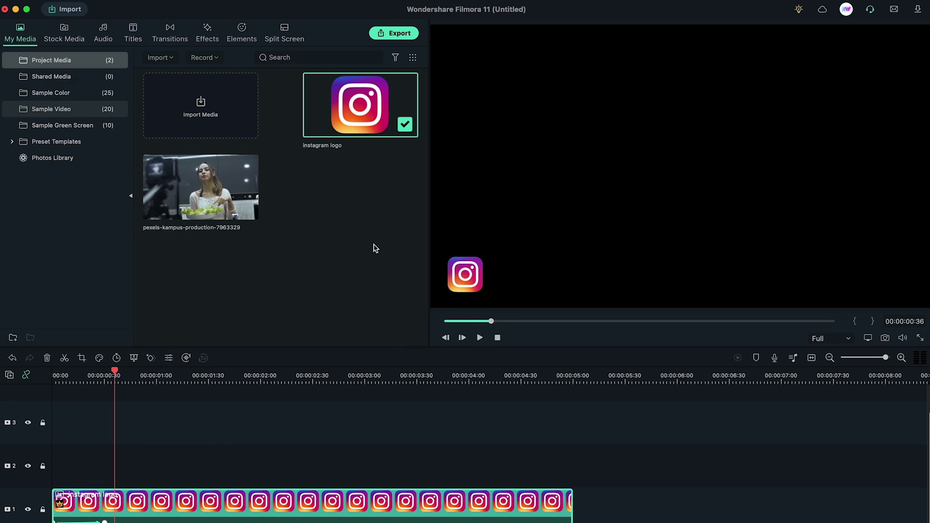
click(133, 34)
mouse_move(114, 375)
mouse_down()
mouse_move(83, 375)
mouse_move(104, 375)
mouse_up()
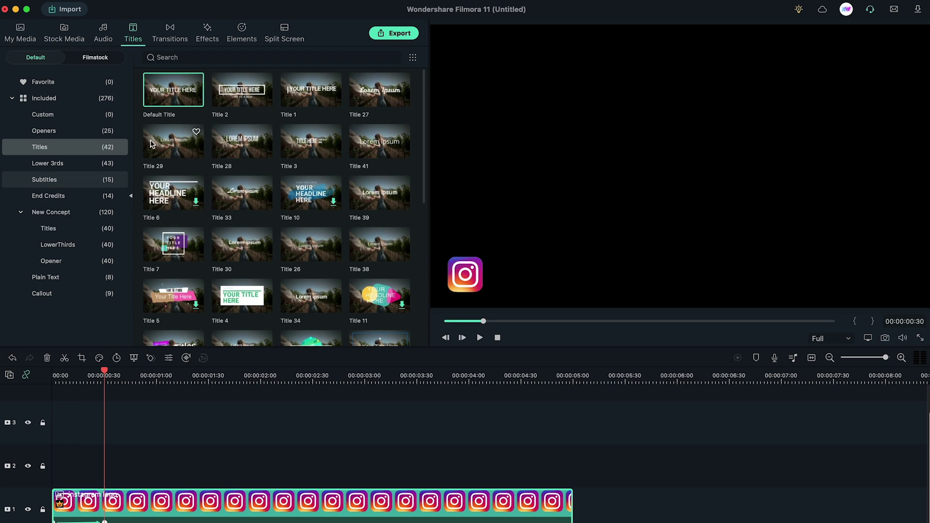
drag(173, 89, 272, 453)
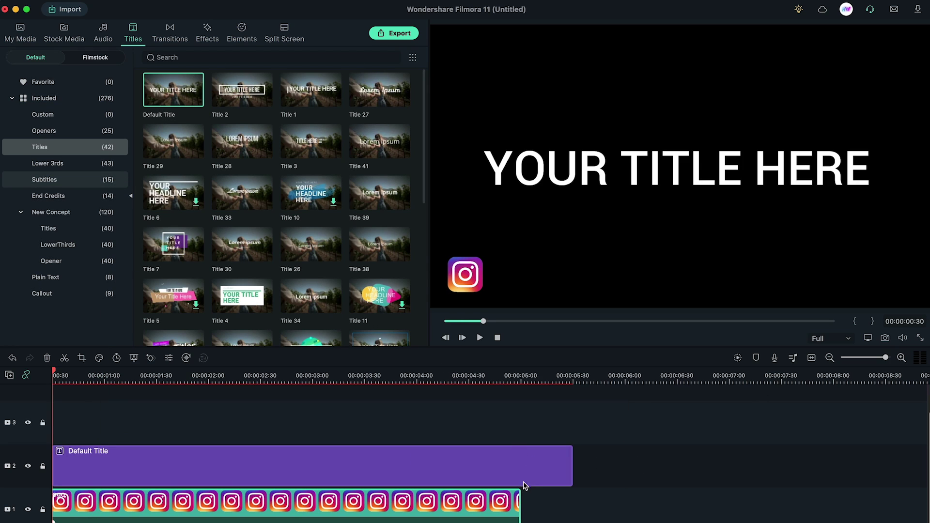
drag(572, 460, 486, 471)
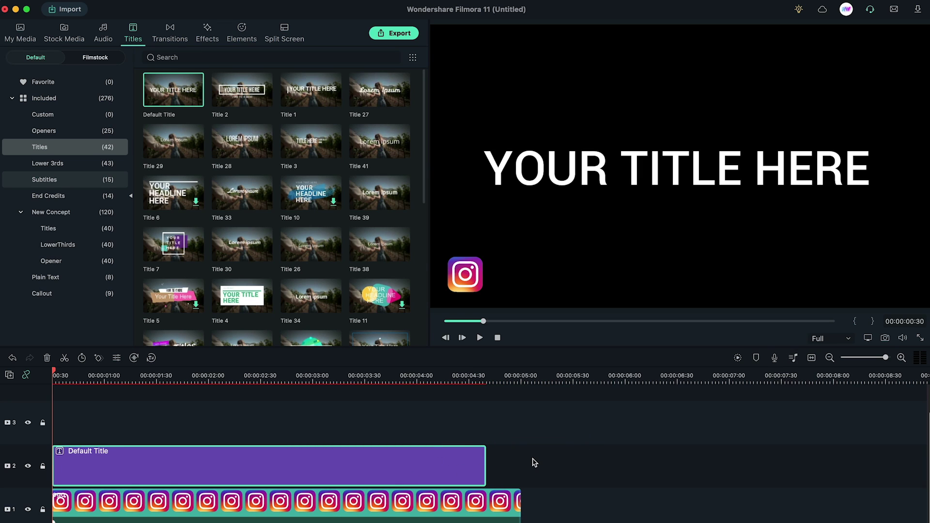
scroll(533, 460, left, 3)
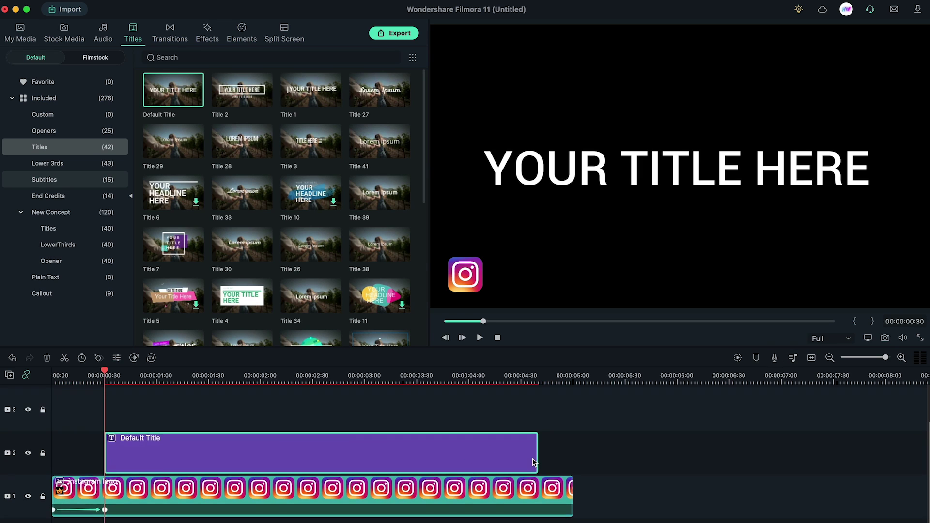
double_click(414, 454)
click(342, 338)
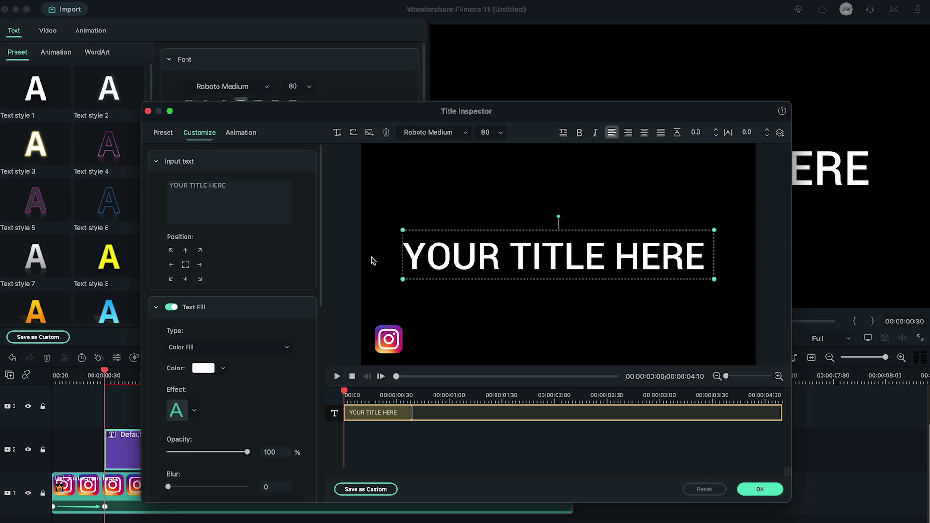
key(super+a)
text(@username)
click(434, 133)
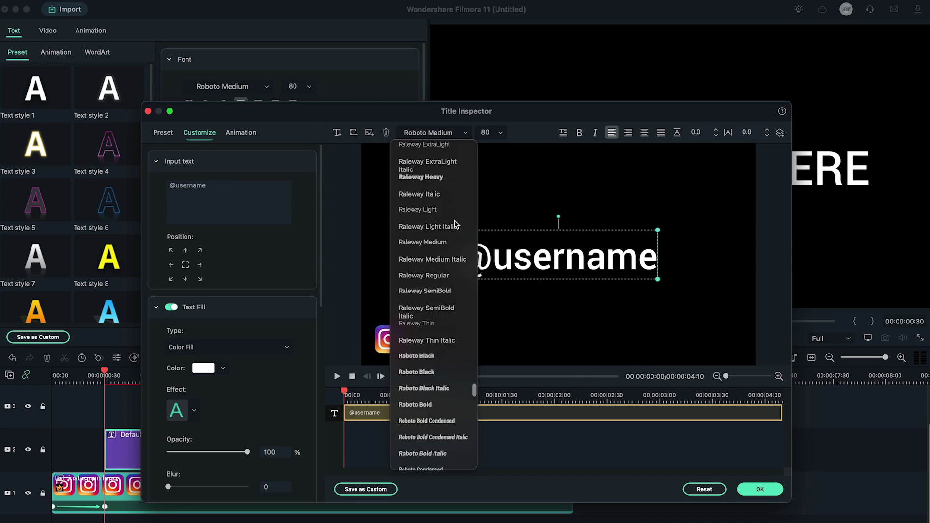
scroll(456, 225, up, 5)
scroll(455, 225, up, 5)
click(426, 308)
click(500, 132)
click(487, 194)
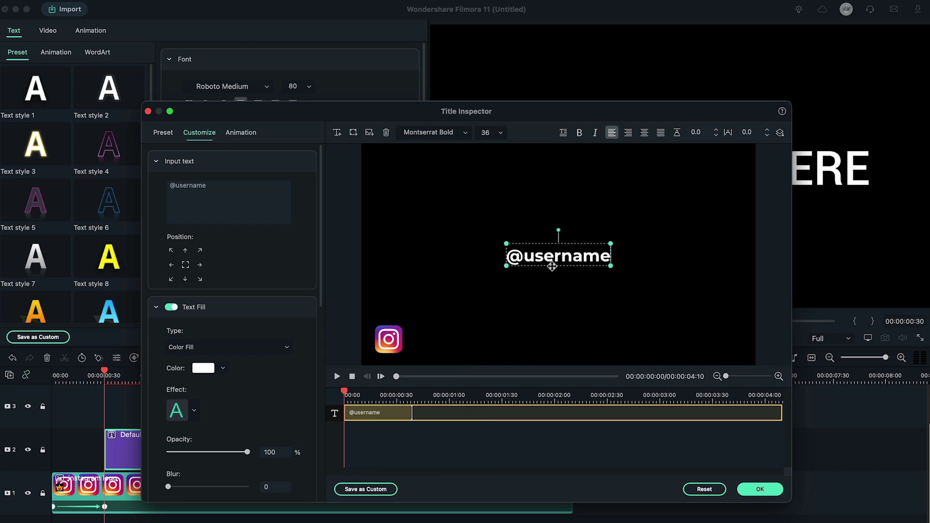
click(352, 117)
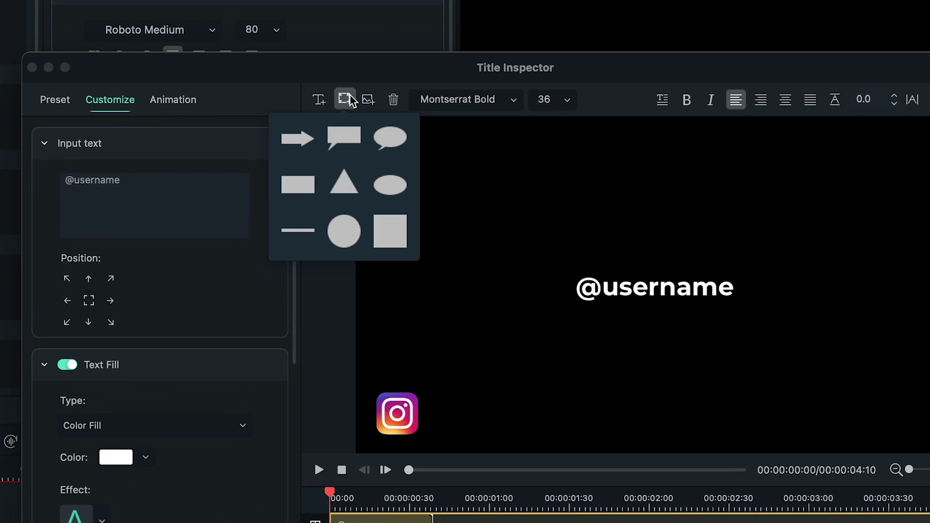
click(306, 184)
drag(685, 252, 661, 333)
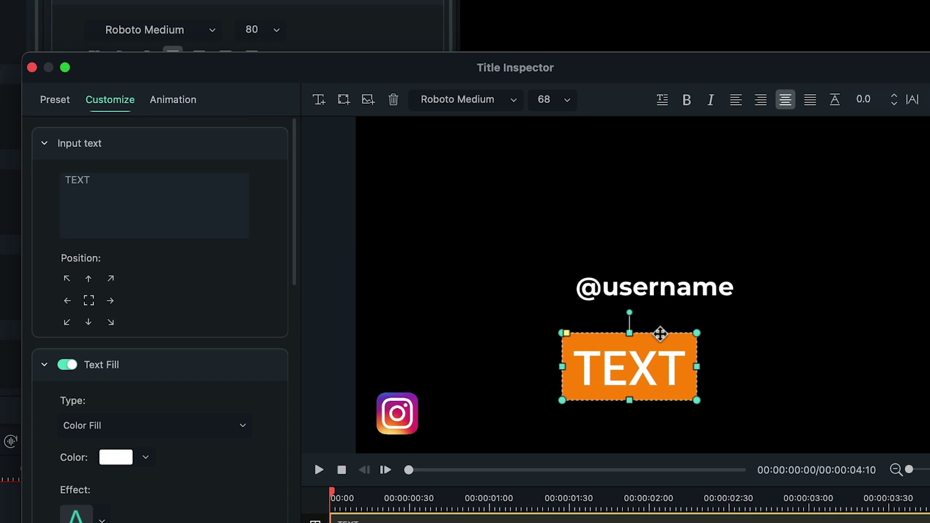
Turn off the box's text fill and shape border, and set its fill to near-white.
click(67, 364)
click(44, 364)
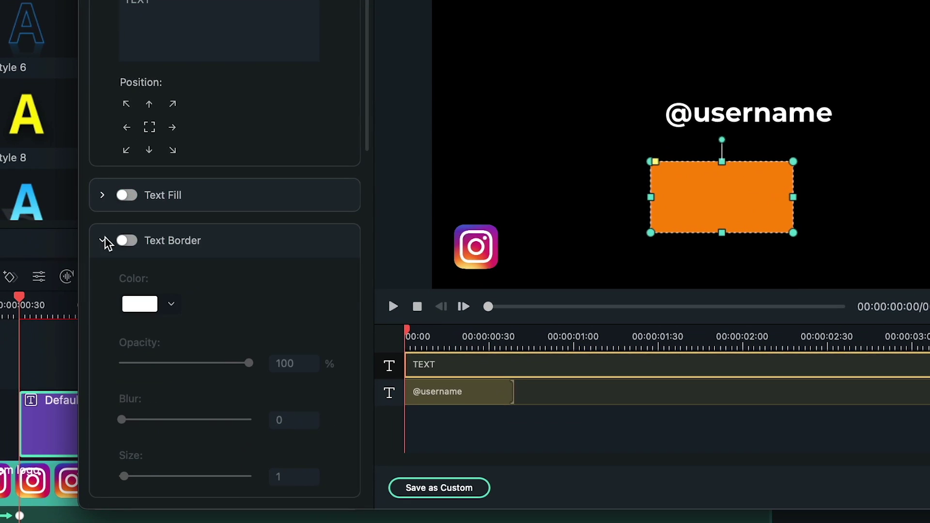
click(106, 242)
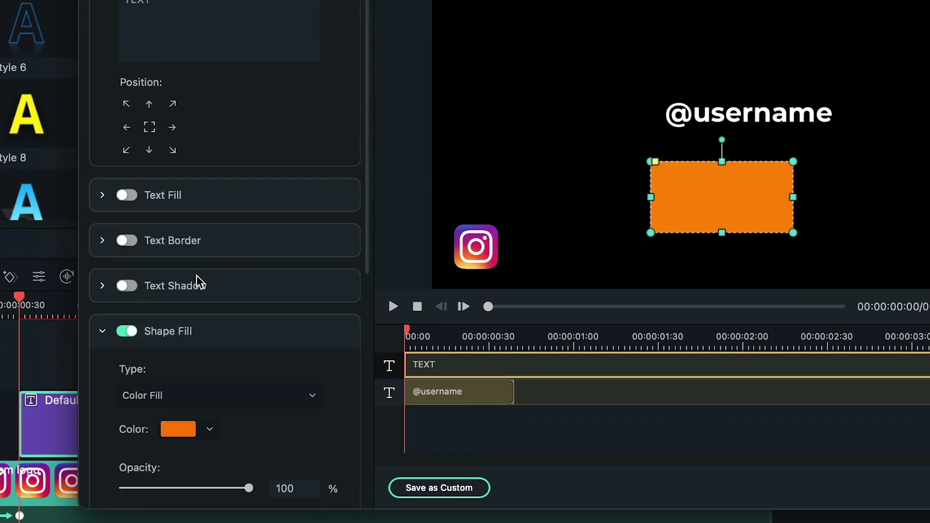
scroll(213, 267, down, 8)
click(127, 253)
click(101, 260)
click(188, 264)
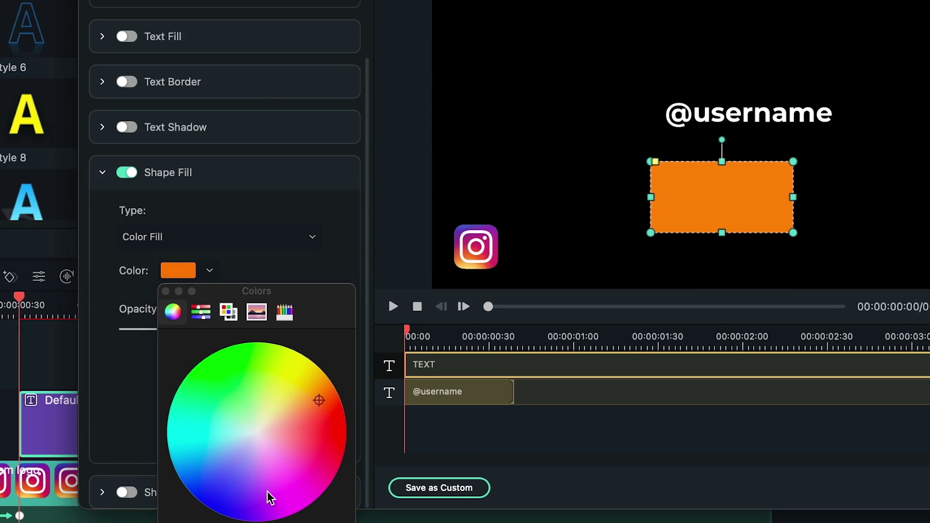
click(255, 433)
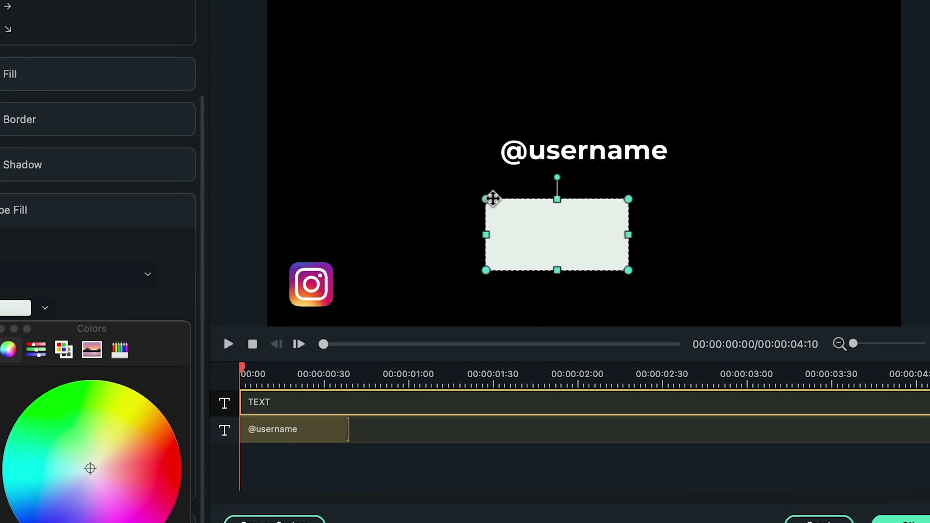
Round the box's corners and stretch it into a wide bar beside the logo.
drag(655, 161, 669, 161)
drag(496, 237, 470, 238)
drag(542, 209, 336, 279)
drag(417, 291, 546, 294)
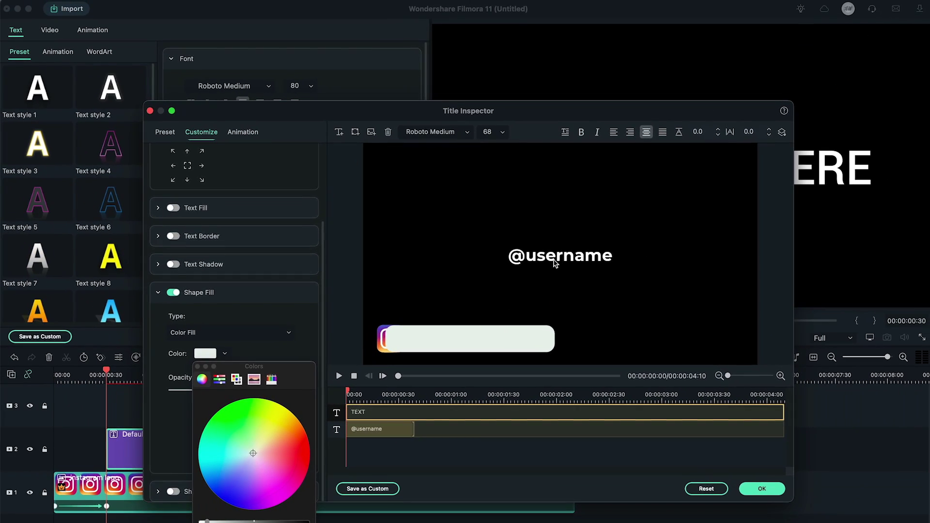
click(556, 158)
drag(206, 522, 347, 522)
click(197, 367)
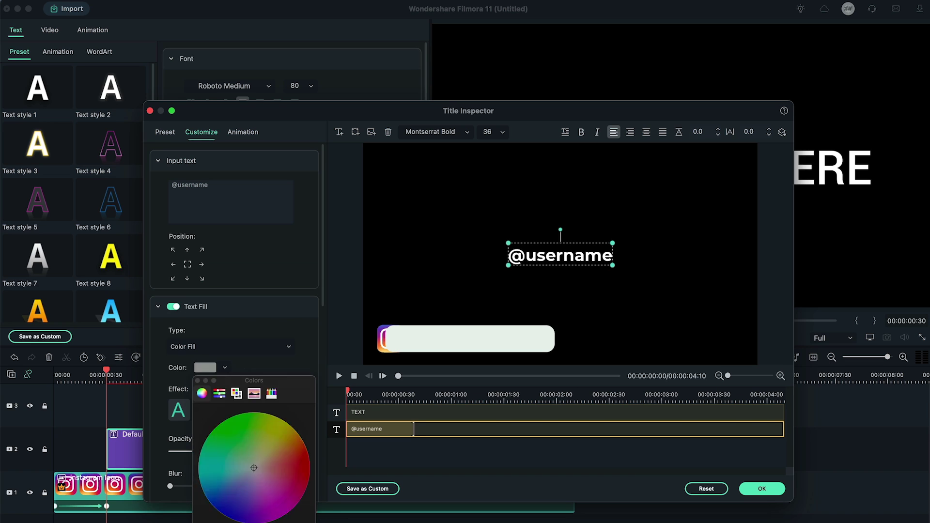
click(448, 332)
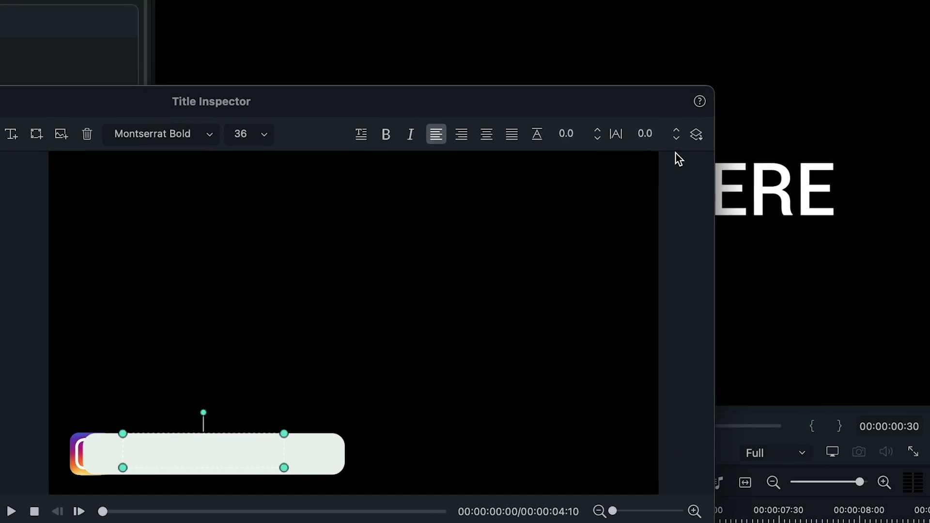
click(782, 132)
click(712, 173)
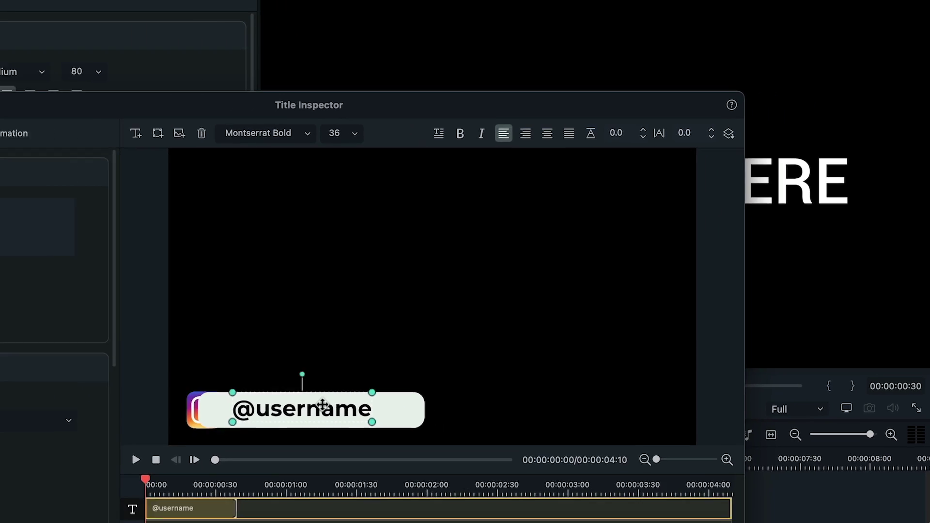
drag(204, 445, 231, 444)
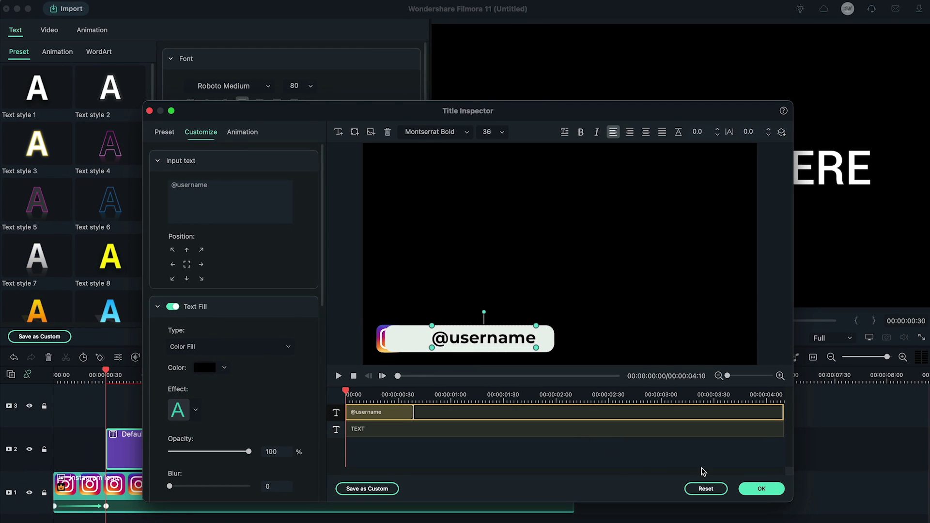
click(761, 489)
Move the logo clip to track 3 and narrow the title bar to hug the text.
drag(355, 506, 339, 419)
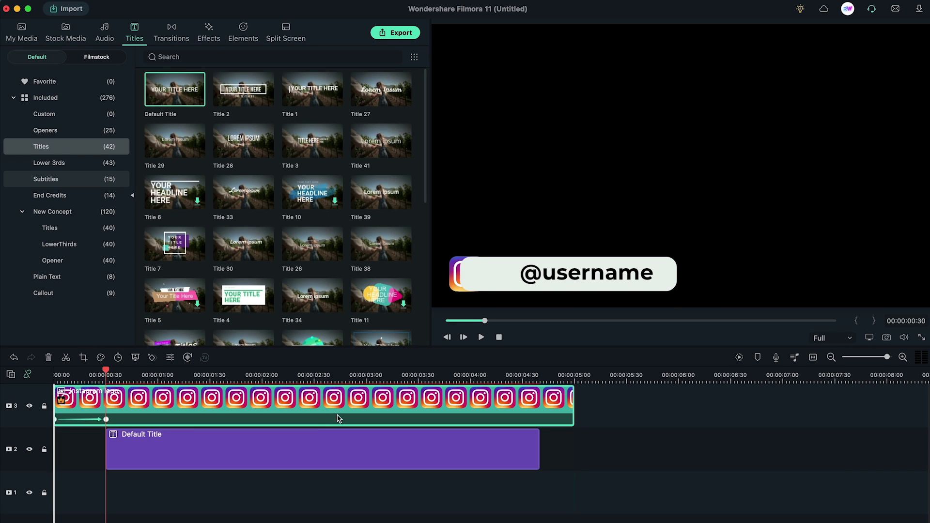
double_click(399, 456)
drag(650, 274, 602, 258)
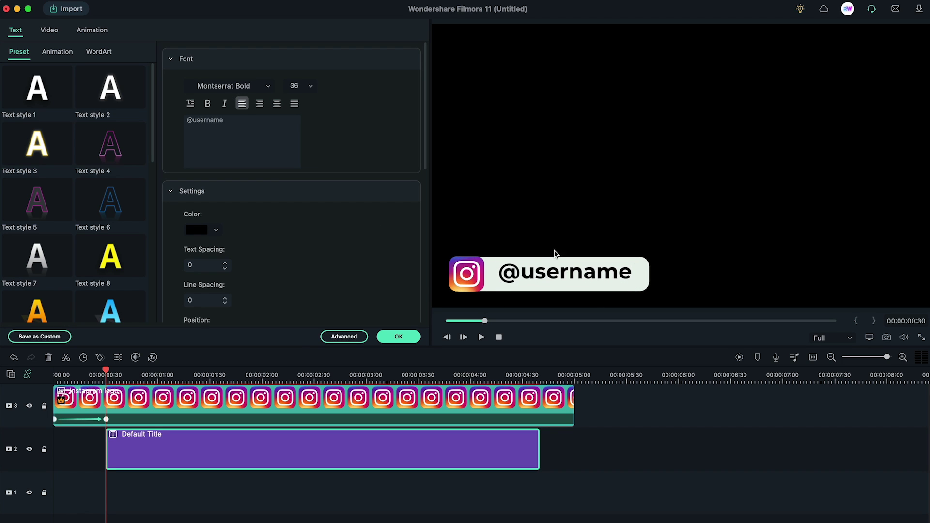
click(345, 337)
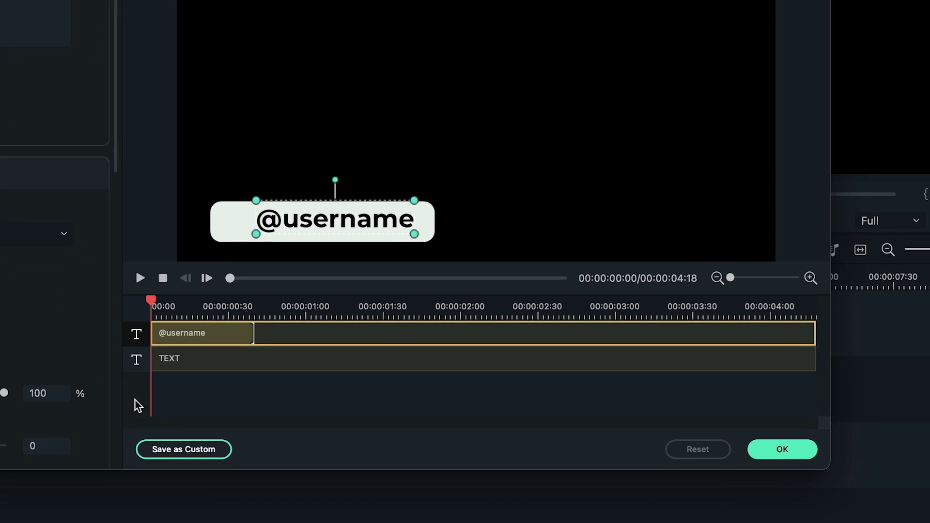
drag(348, 416, 385, 416)
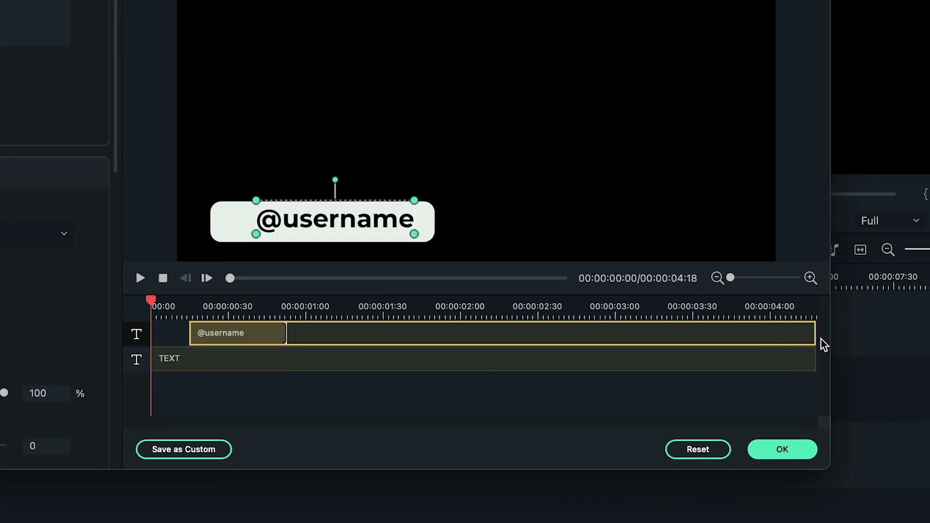
drag(810, 330, 773, 332)
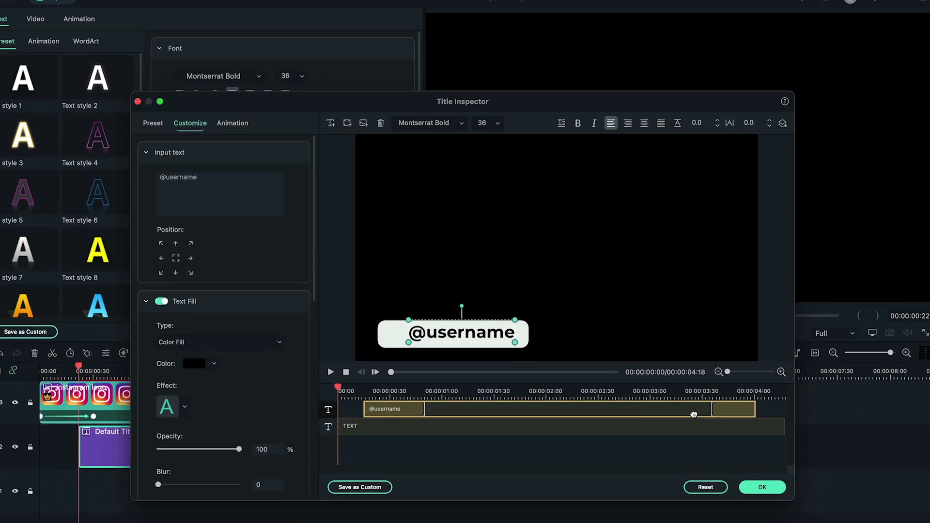
click(233, 123)
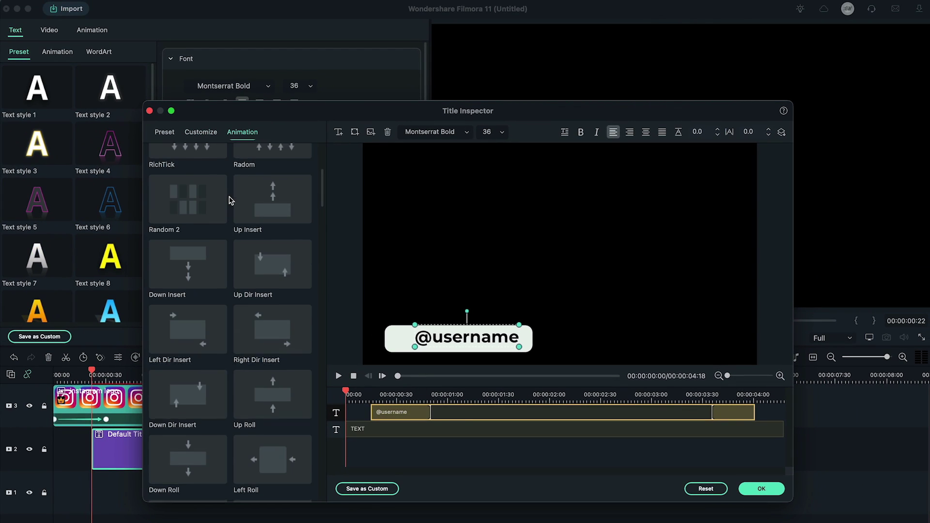
scroll(230, 199, down, 5)
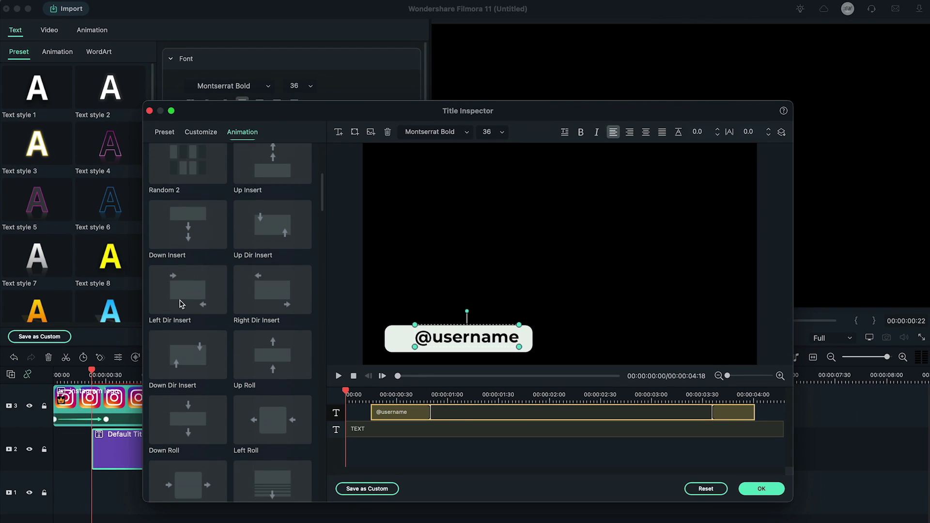
click(184, 305)
click(396, 431)
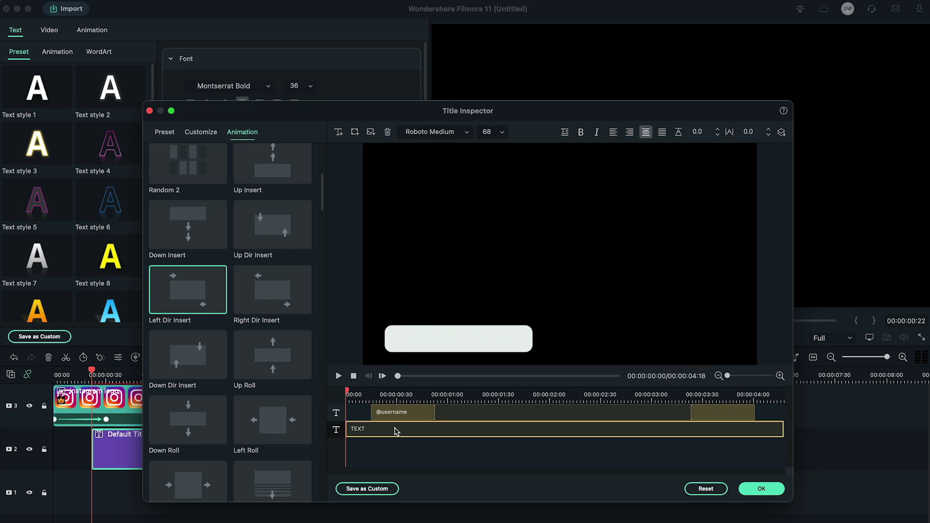
click(181, 303)
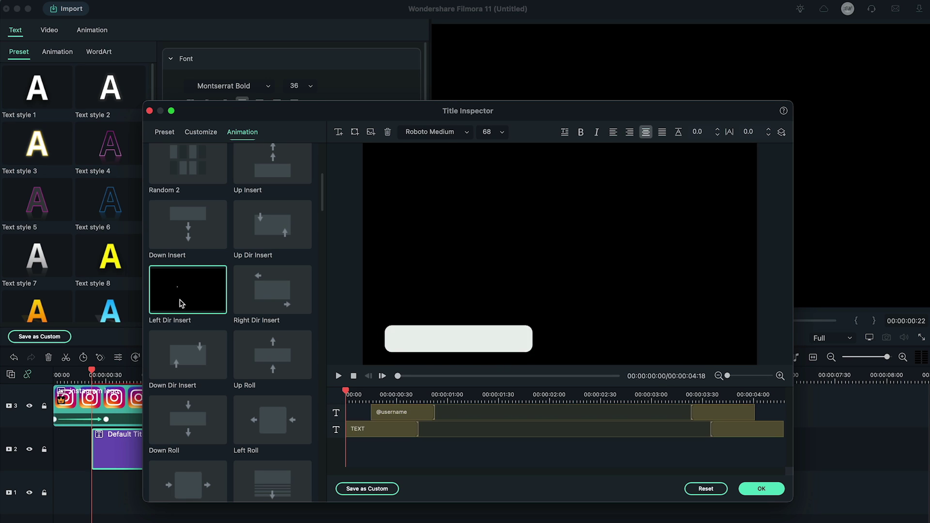
click(762, 489)
drag(96, 375, 54, 382)
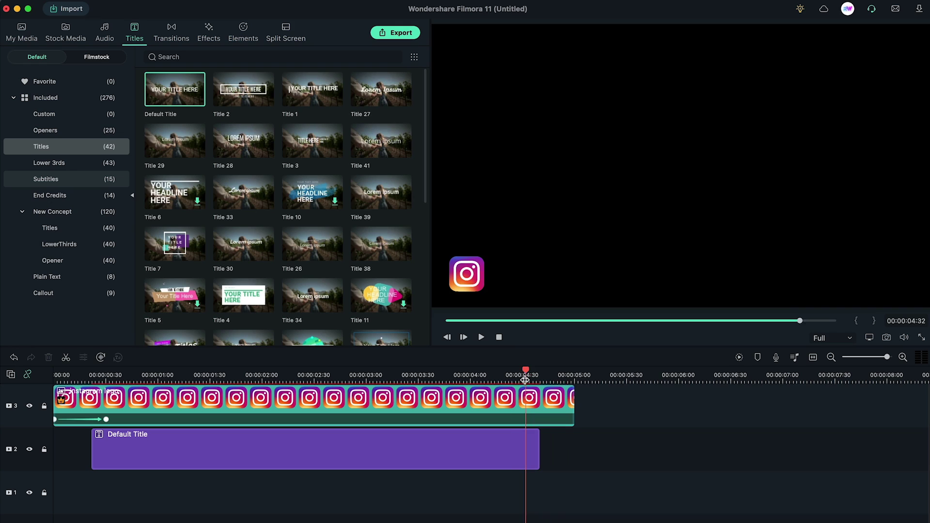
Keyframe the logo's exit: slide left to X -1035.9 and fade to 0% by 00:00:05:00.
mouse_move(525, 379)
mouse_down()
mouse_move(457, 383)
mouse_move(518, 385)
mouse_up()
double_click(528, 399)
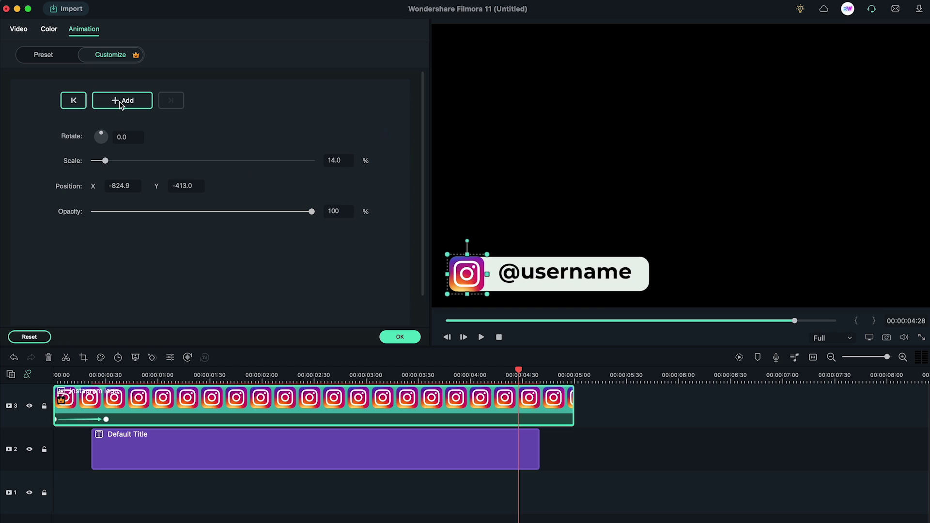
drag(528, 371, 576, 372)
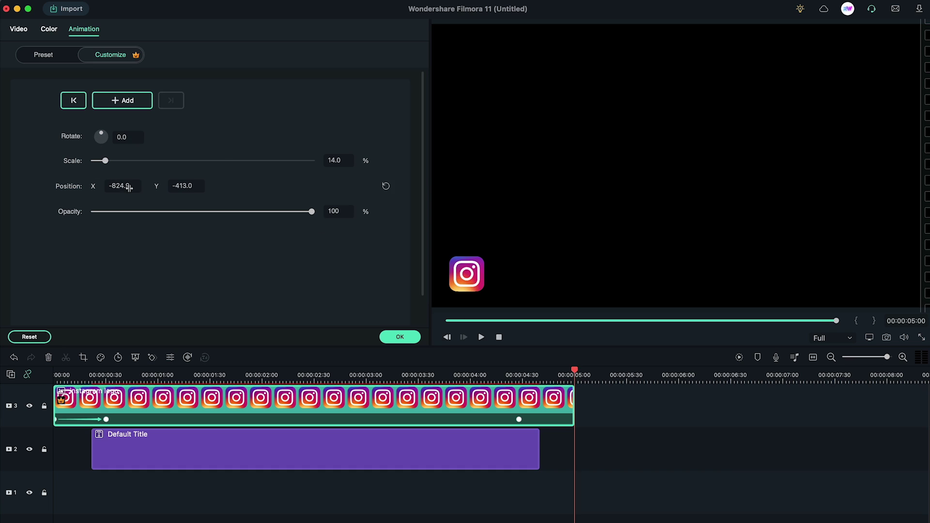
drag(129, 188, 72, 197)
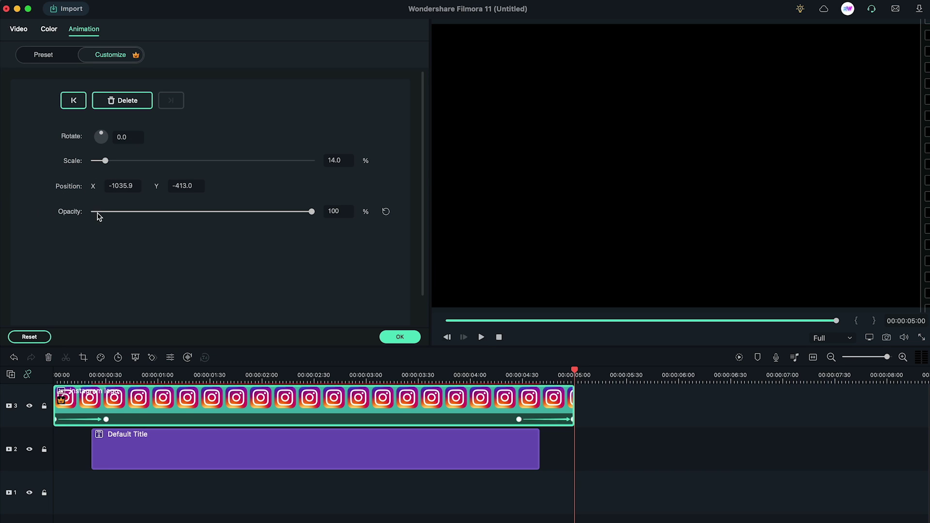
click(462, 376)
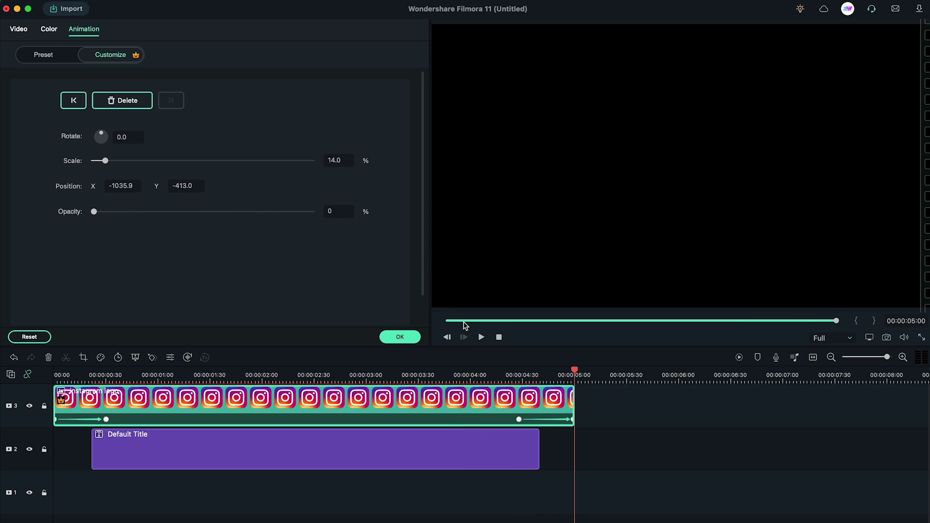
Confirm the logo animation, place pexels-kampus-production-7963329 on track 1, and replay the edit from the start.
click(400, 337)
drag(202, 187, 68, 503)
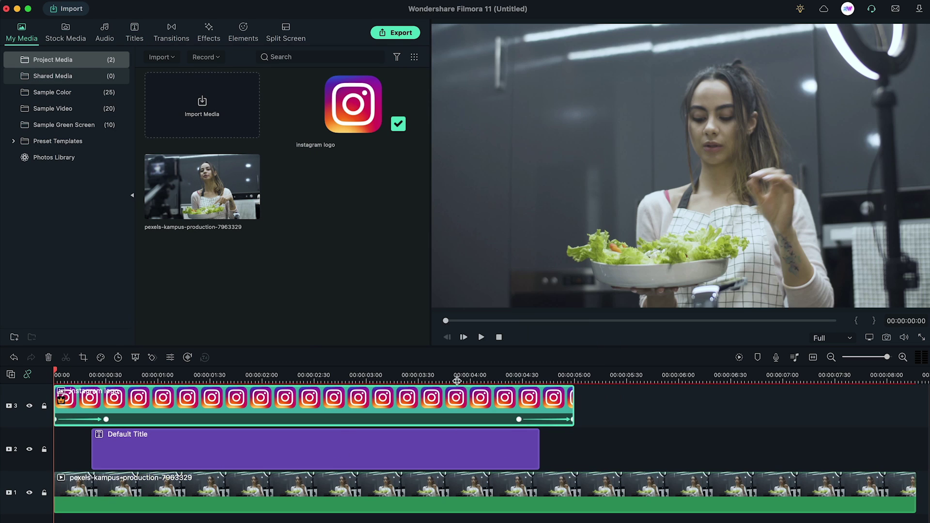
key(space)
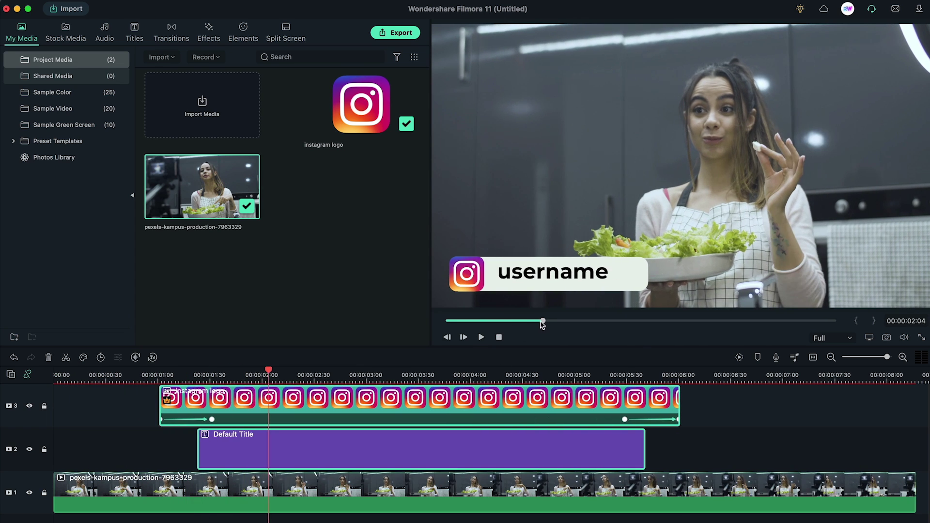
click(499, 338)
click(481, 338)
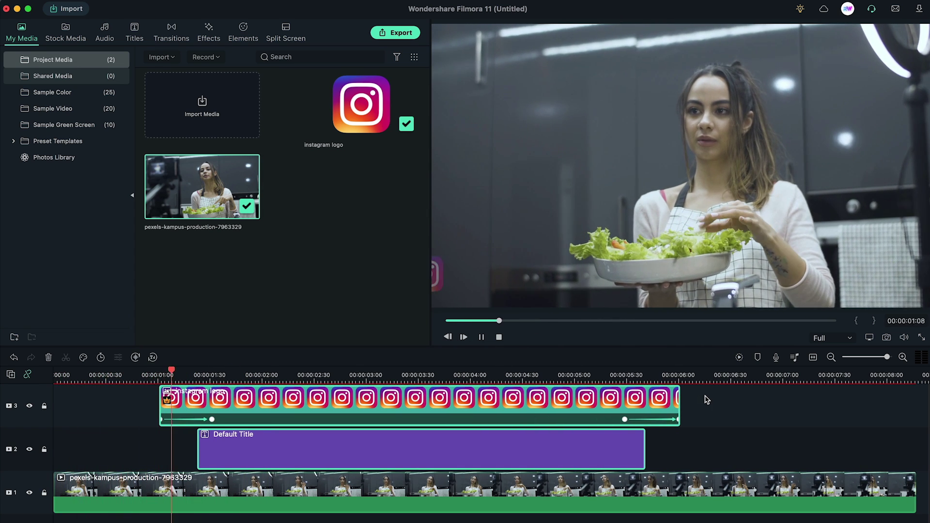